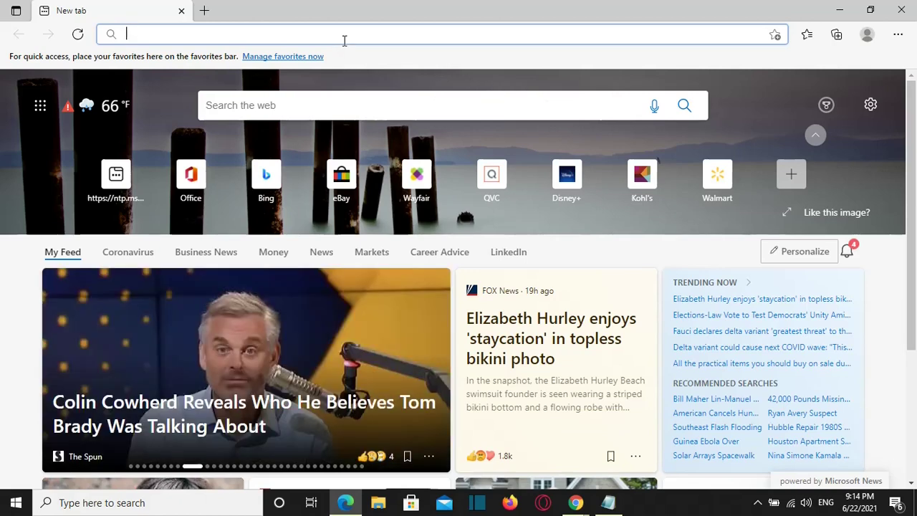
# Search for 'ashhs' using the new tab page's search box, getting Bing results.
pyautogui.click(343, 37)
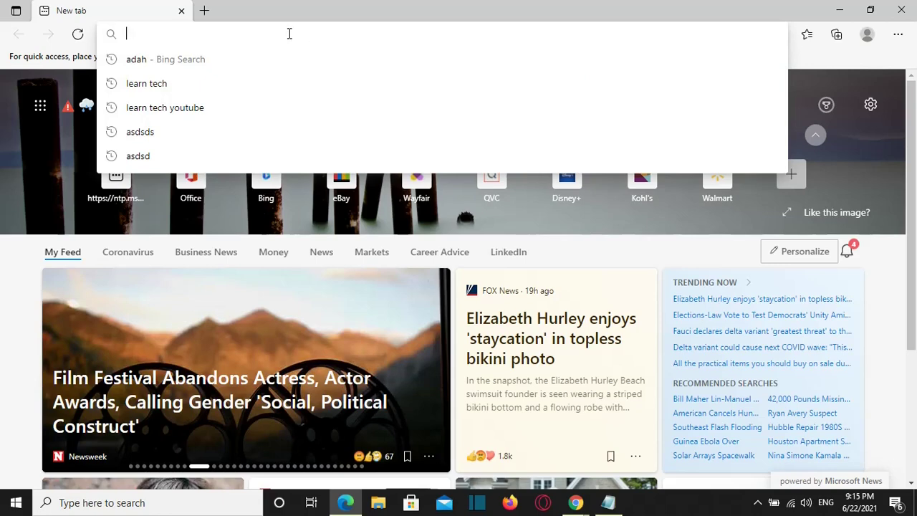
pyautogui.click(537, 227)
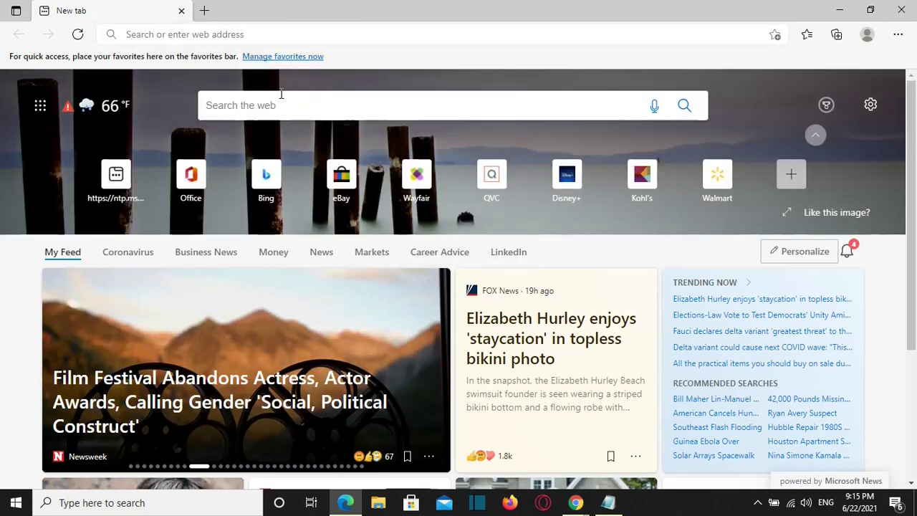
pyautogui.click(275, 102)
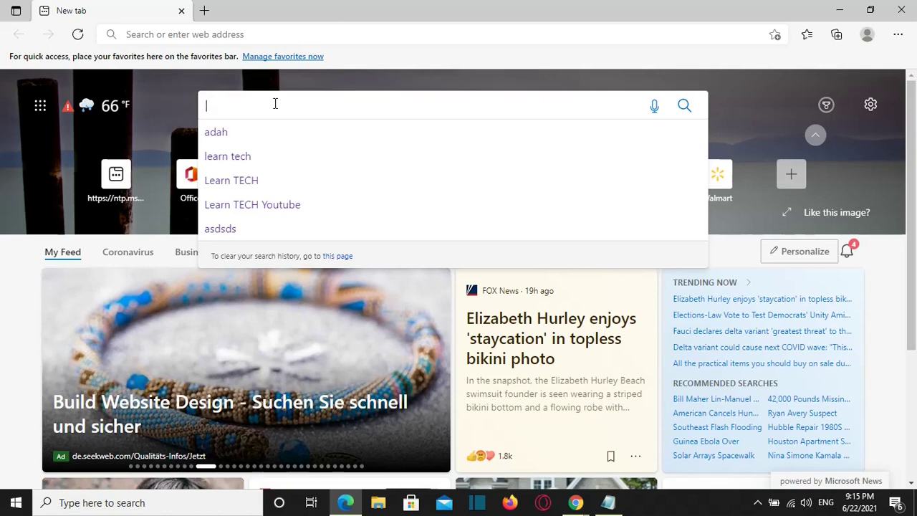
pyautogui.write('as')
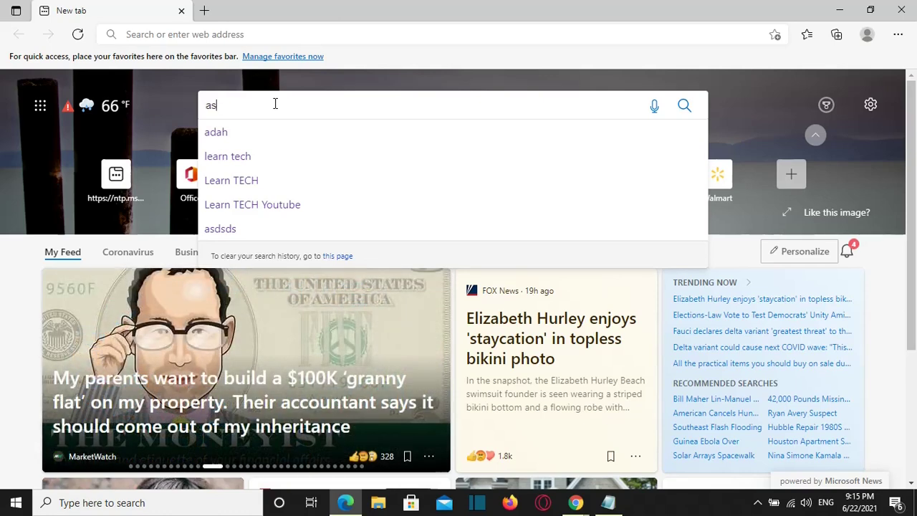
pyautogui.write('hhs')
pyautogui.press('Return')
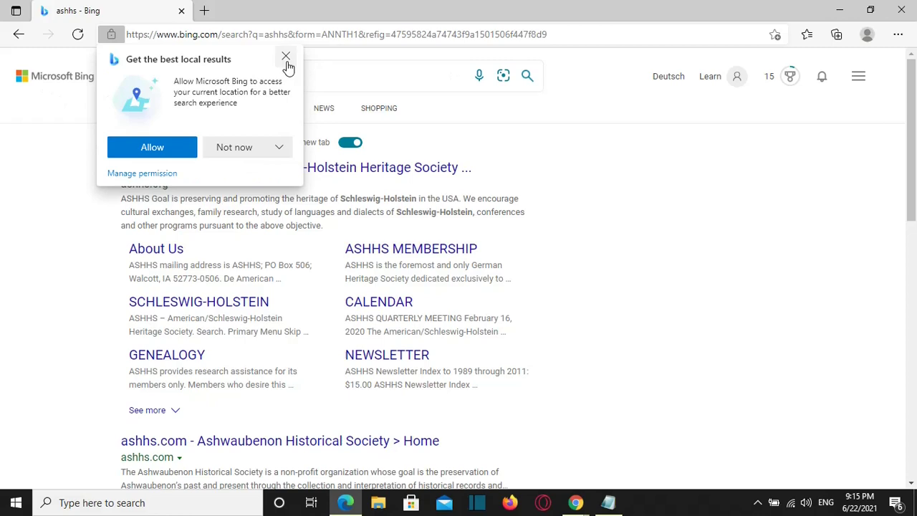
# Dismiss the location prompt and search 'asdsds' from a new tab's address bar.
pyautogui.click(286, 58)
pyautogui.click(204, 11)
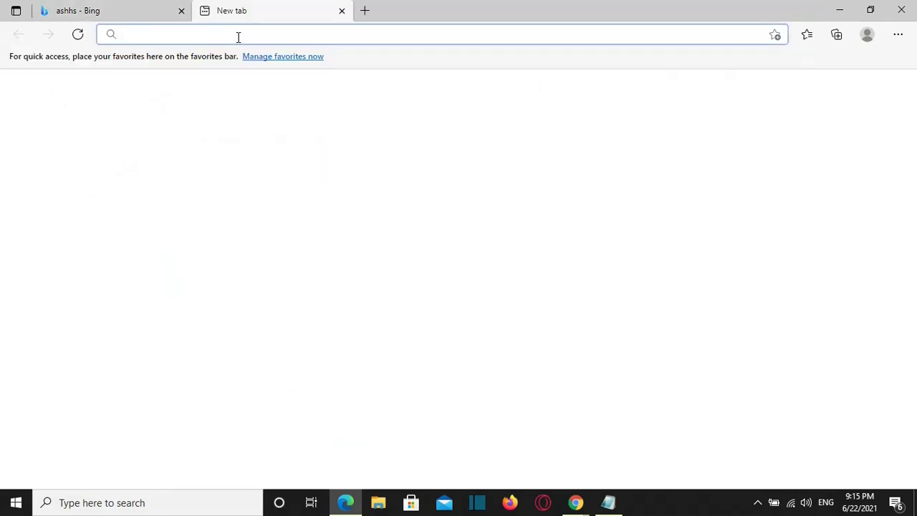
pyautogui.write('asdsds')
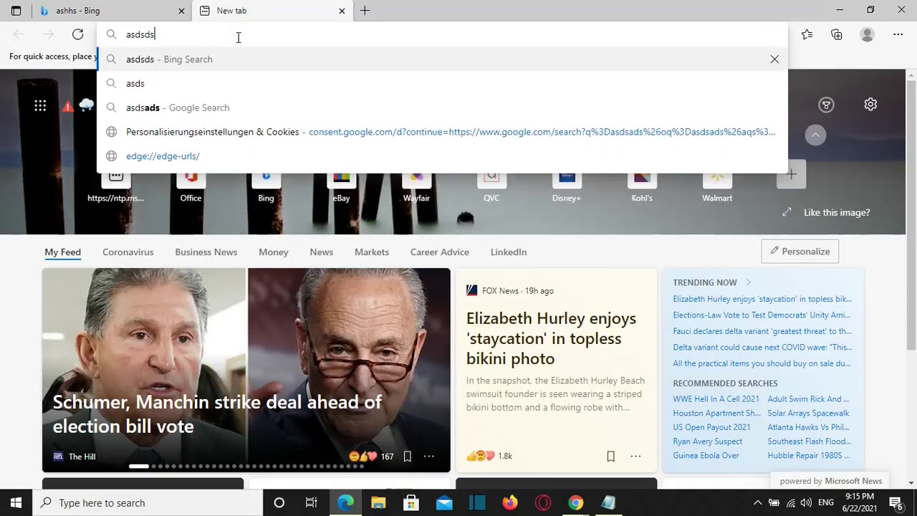
pyautogui.press('Return')
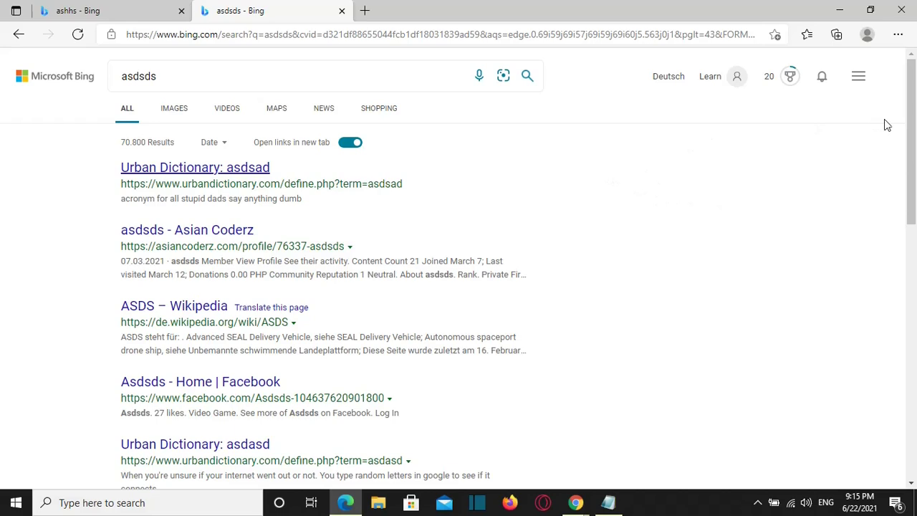
# Open Edge Settings at Privacy, search, and services, scrolled down to Services.
pyautogui.click(898, 36)
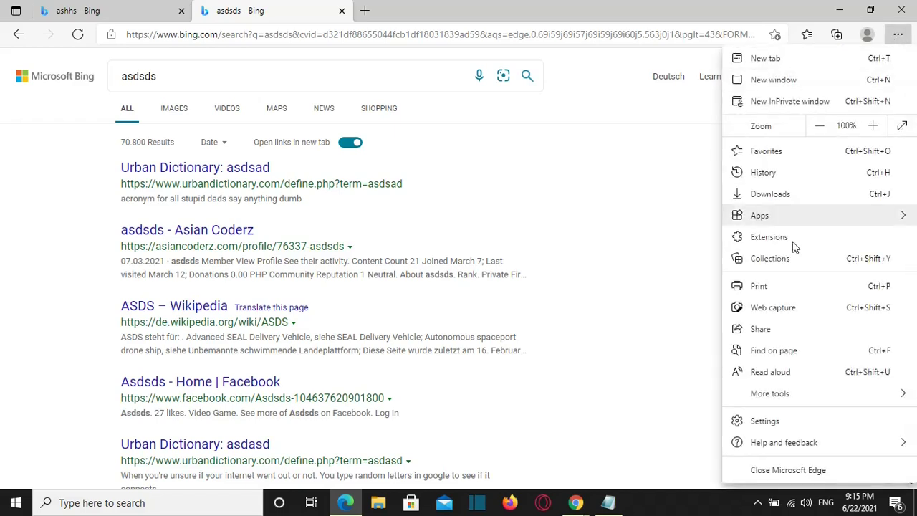
pyautogui.click(764, 421)
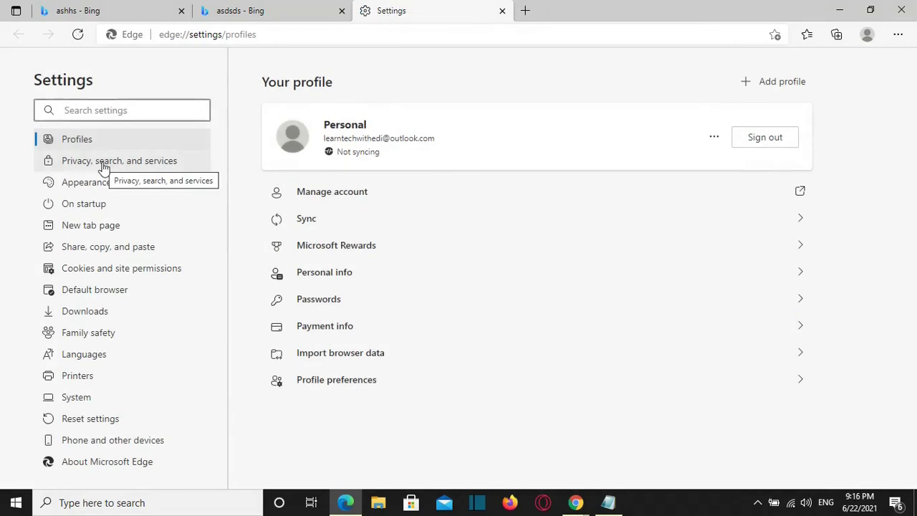
pyautogui.click(102, 164)
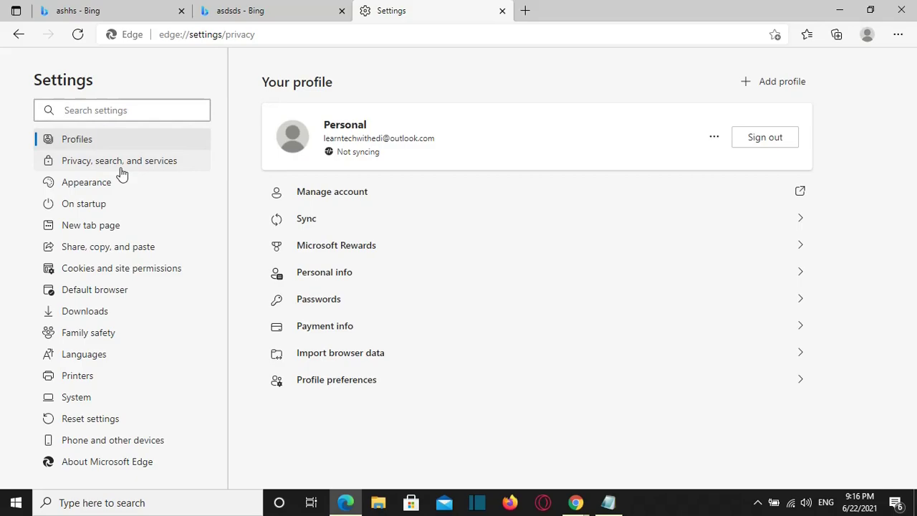
pyautogui.scroll(-2, 429, 189)
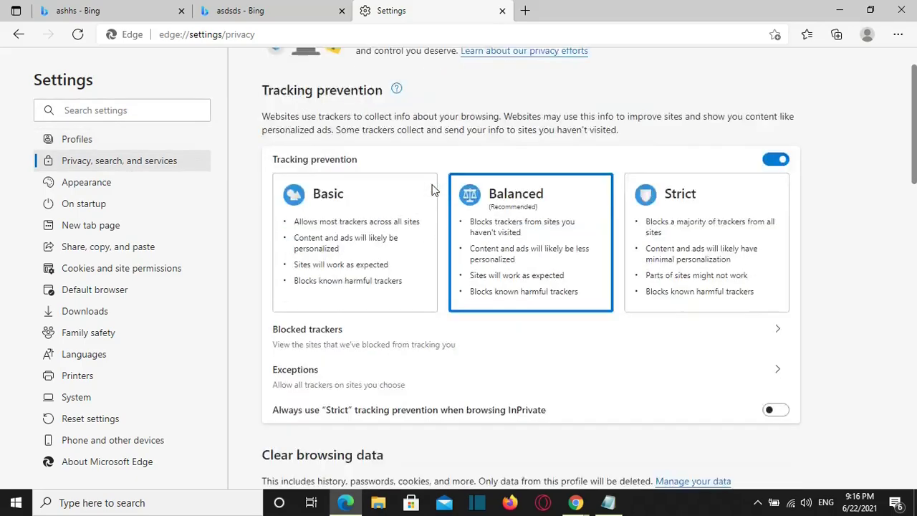
pyautogui.scroll(-5, 430, 190)
pyautogui.scroll(-5, 431, 190)
pyautogui.scroll(-2, 431, 190)
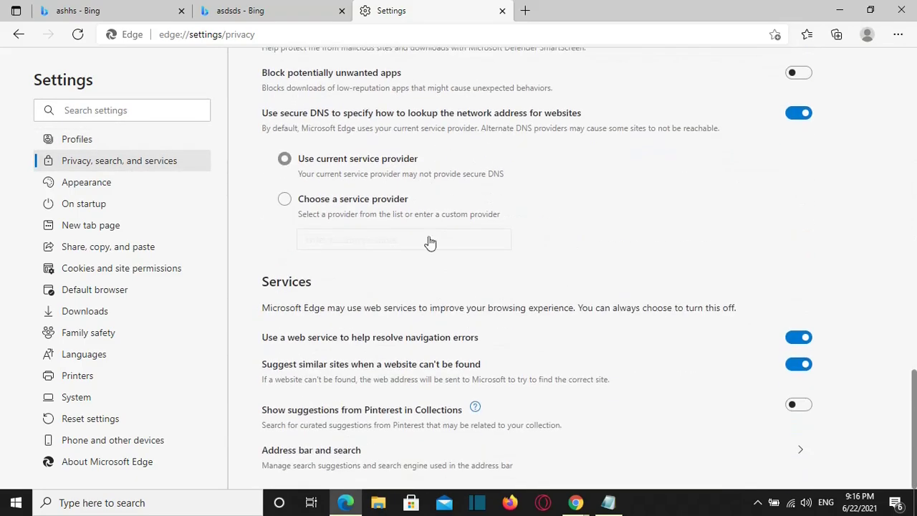
# Under Address bar and search, make Google the address bar search engine.
pyautogui.click(313, 466)
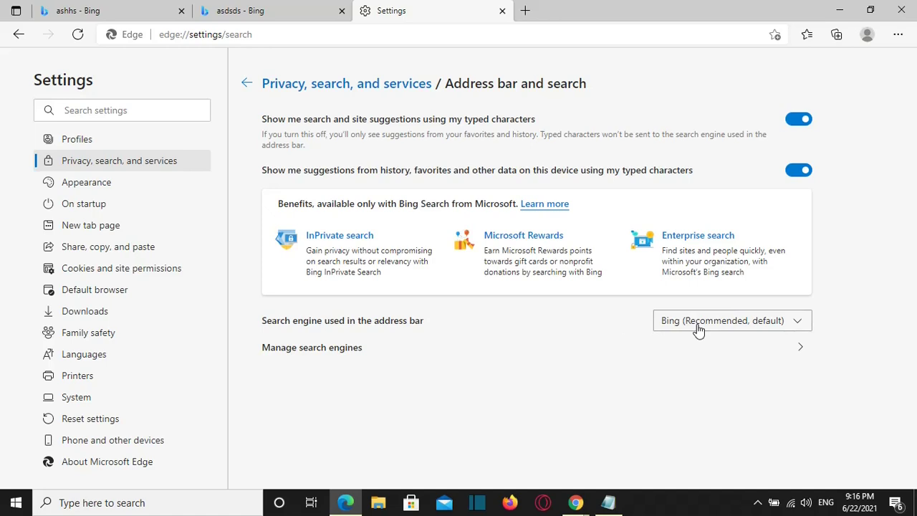
pyautogui.click(739, 332)
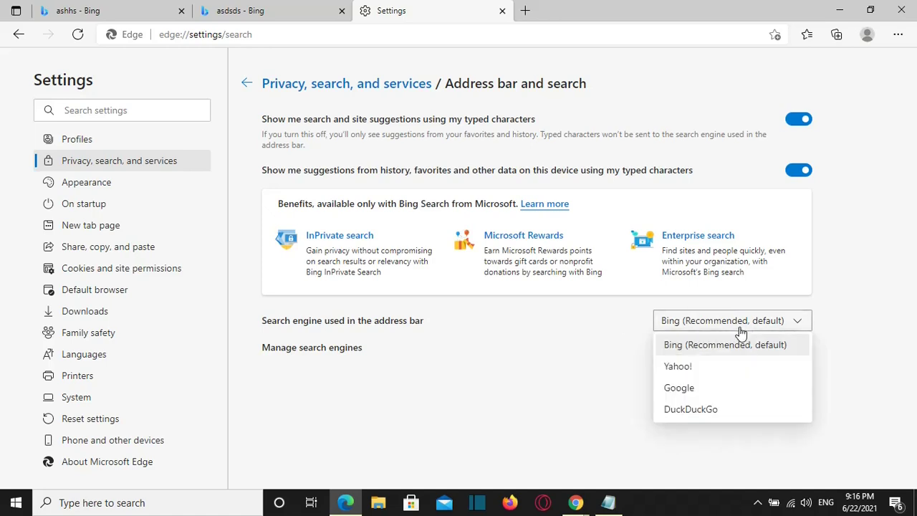
pyautogui.click(694, 390)
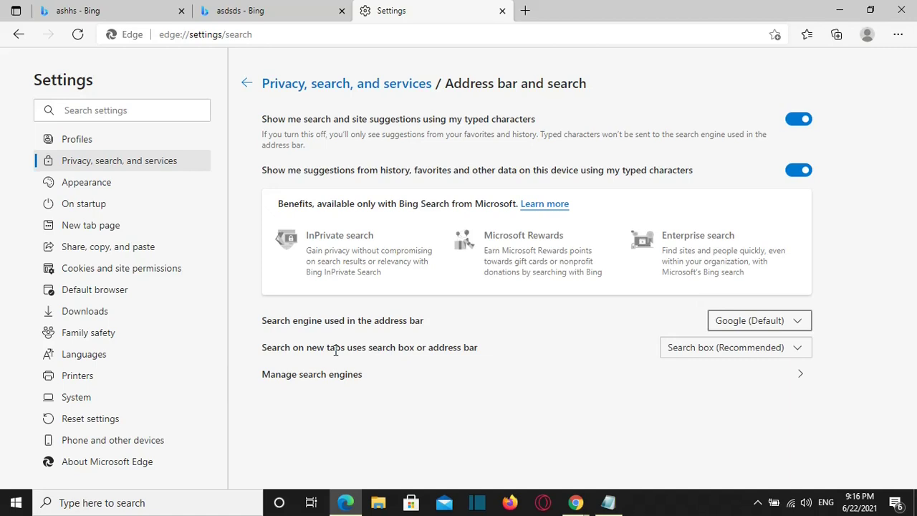
# Check the 'Search on new tabs uses' options, leaving it on Search box.
pyautogui.click(336, 351)
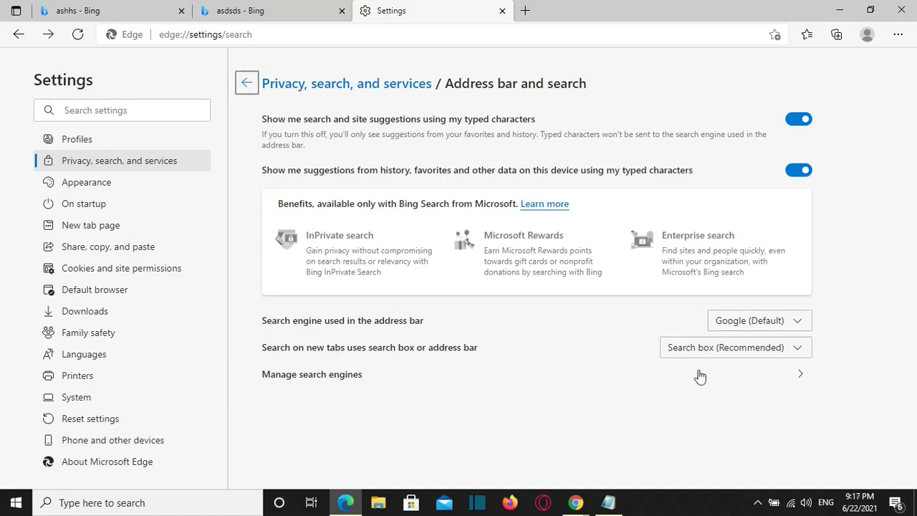
pyautogui.click(701, 351)
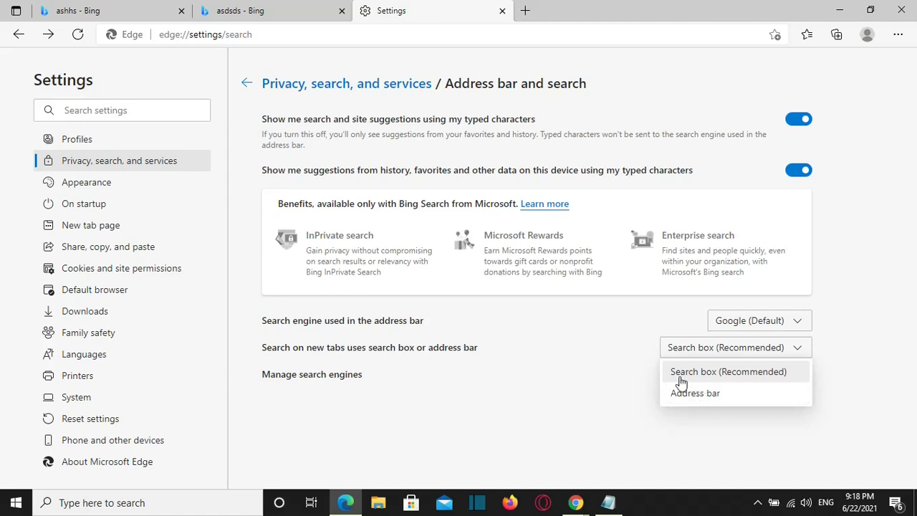
pyautogui.click(680, 381)
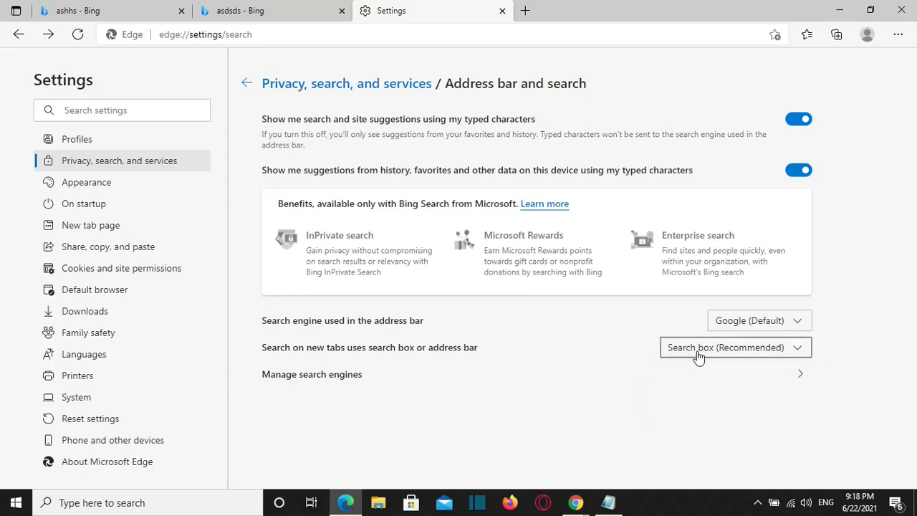
# Test new tabs: address bar search gives Google, search box 'asdsds' still gives Bing.
pyautogui.click(527, 10)
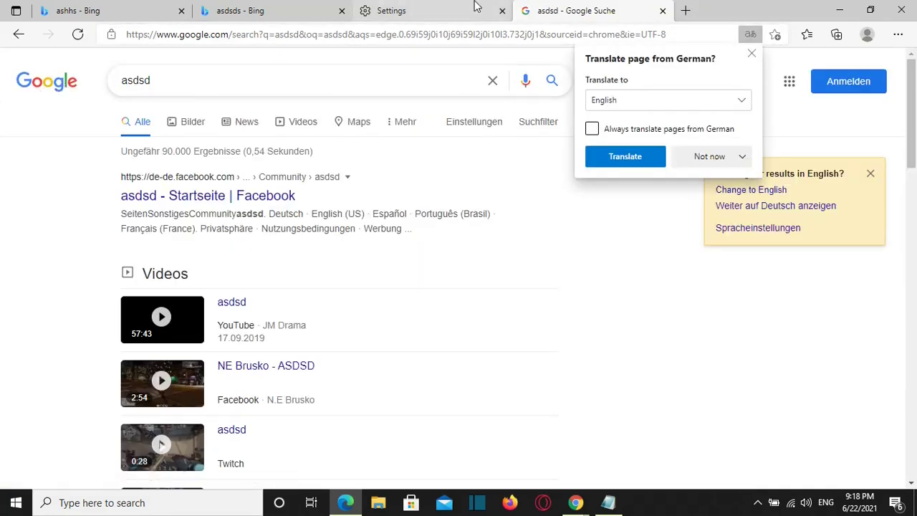
pyautogui.click(663, 25)
pyautogui.click(686, 11)
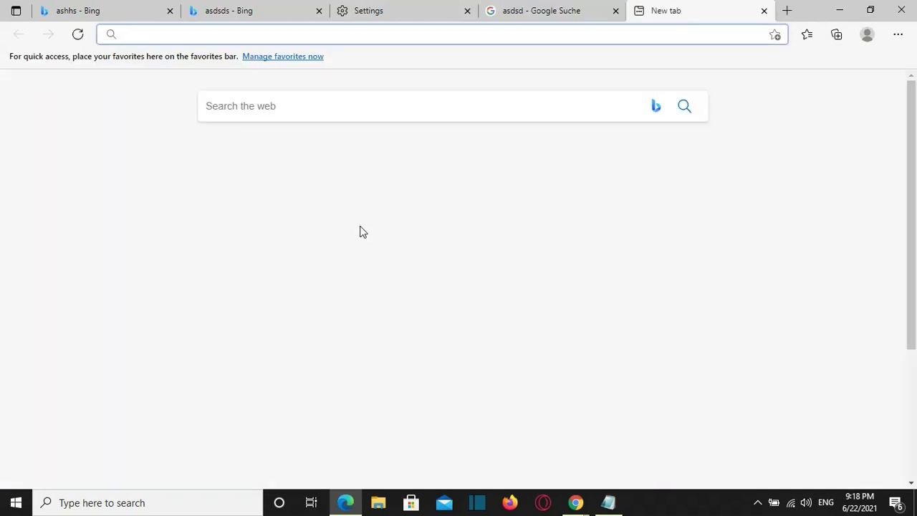
pyautogui.click(285, 108)
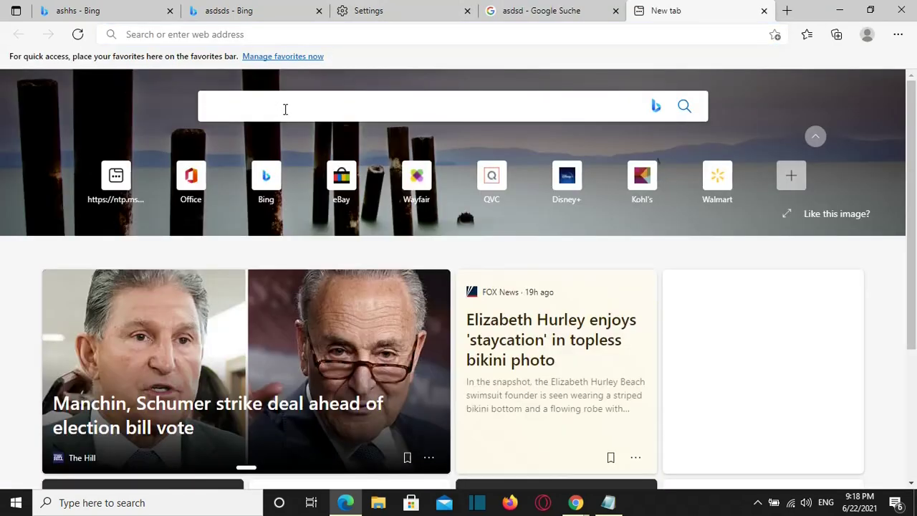
pyautogui.write('asdsds')
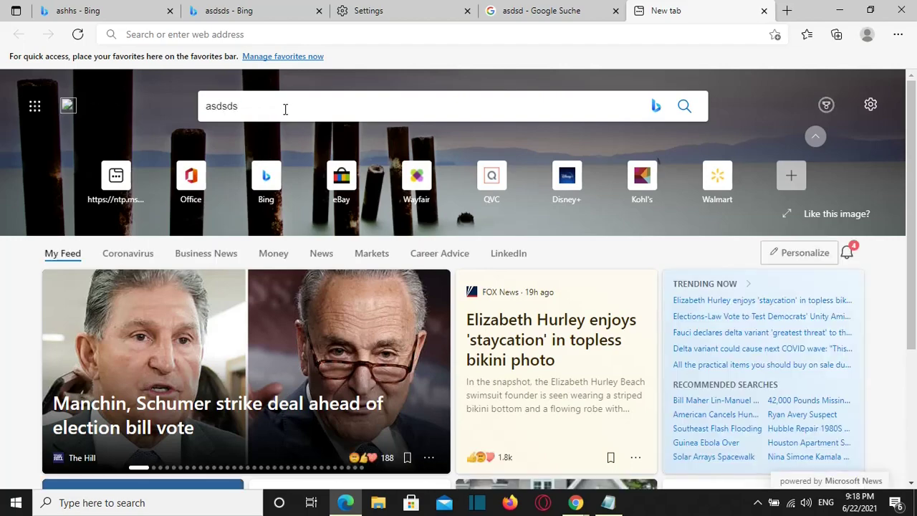
pyautogui.press('Return')
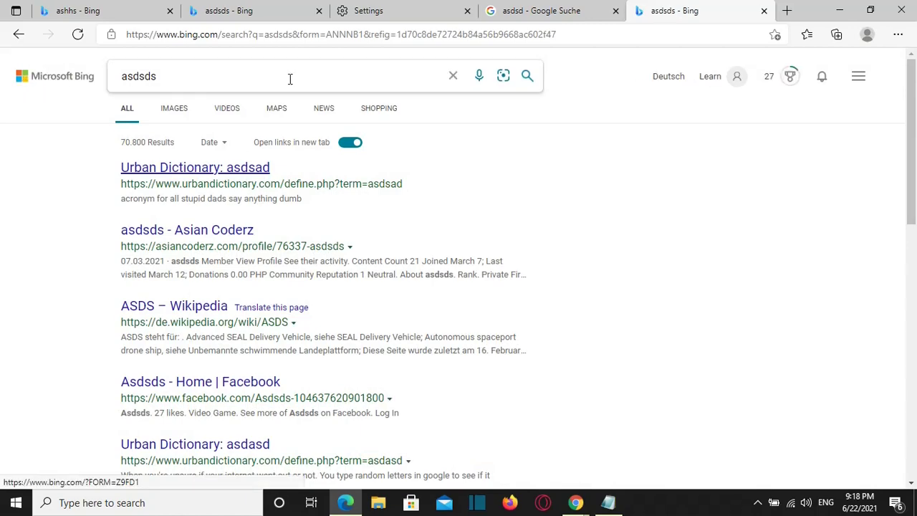
# Set 'Search on new tabs uses' to Address bar in the Settings tab.
pyautogui.click(413, 9)
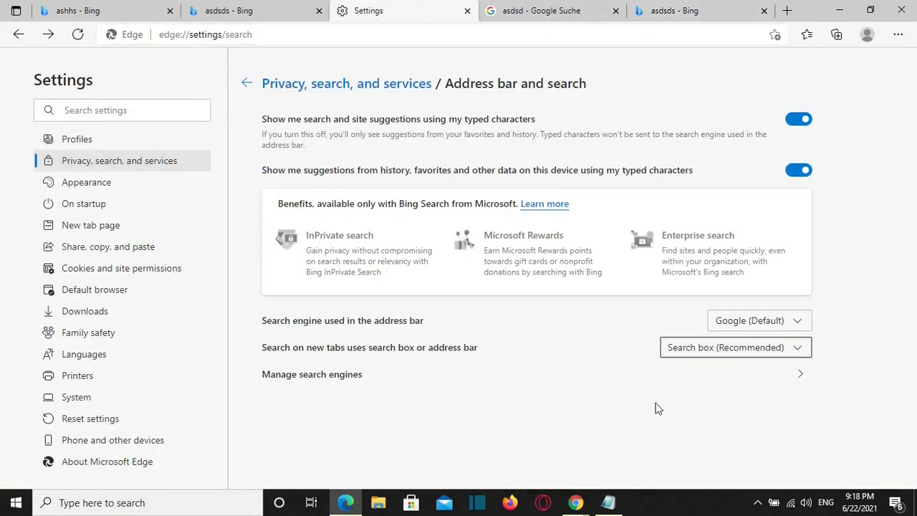
pyautogui.click(680, 353)
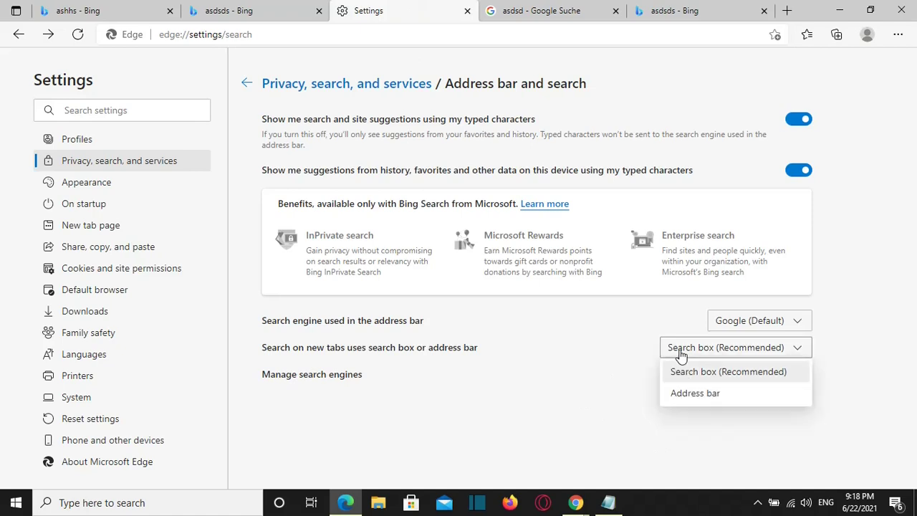
pyautogui.click(699, 394)
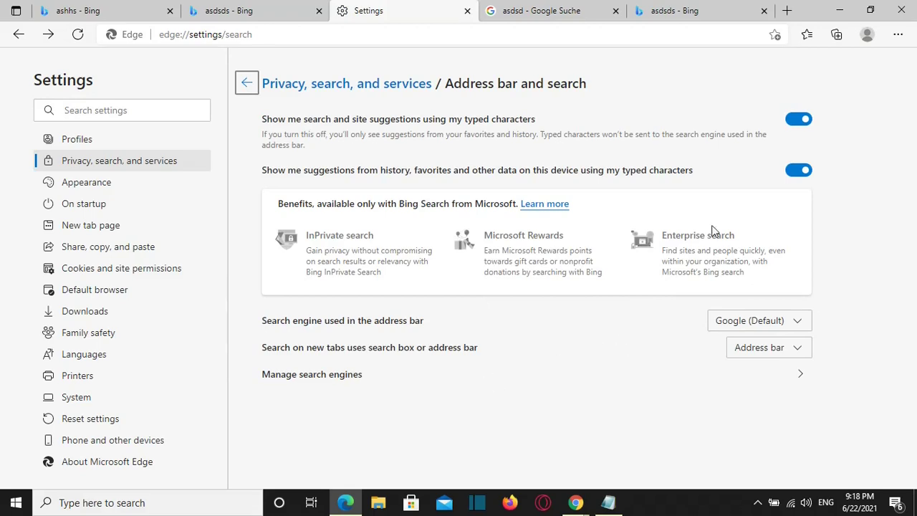
# Search 'dsda' from a new tab's search box, confirming Google results through the address bar.
pyautogui.click(788, 10)
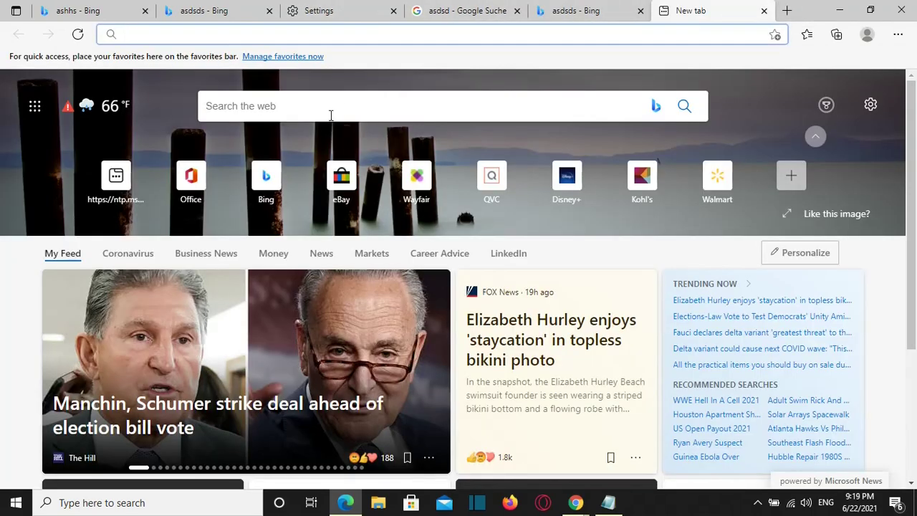
pyautogui.click(324, 115)
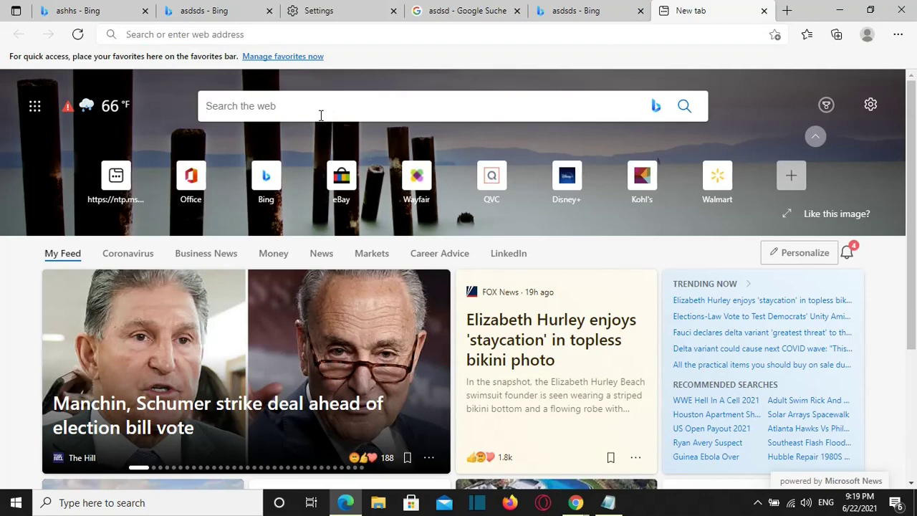
pyautogui.write('asdsd')
pyautogui.click(231, 103)
pyautogui.write('dsda')
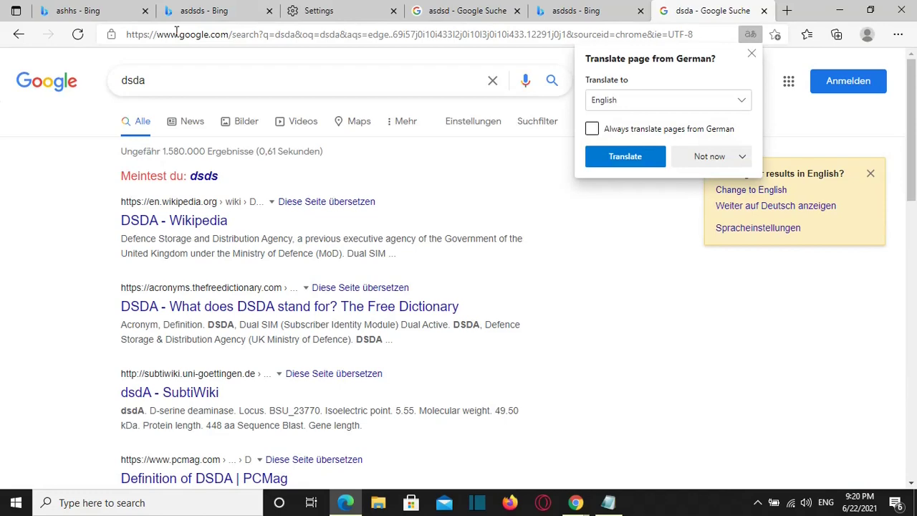
pyautogui.click(379, 13)
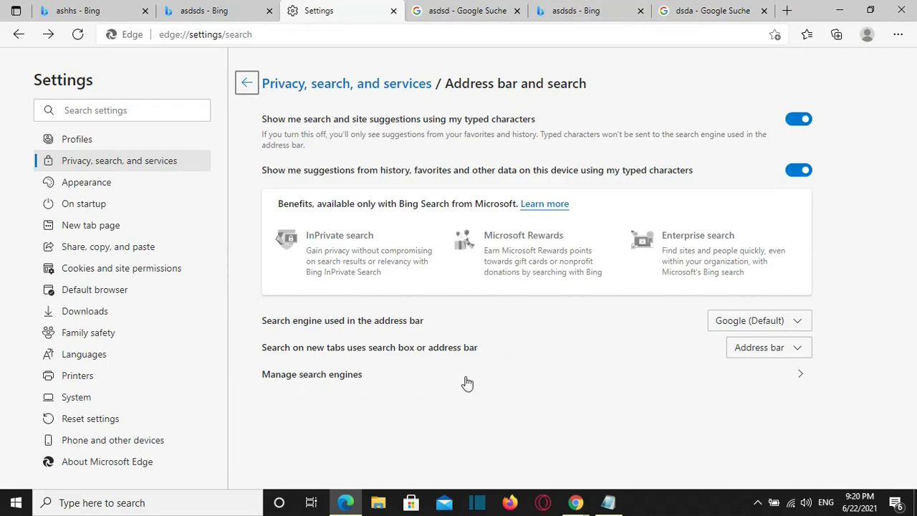
# Open Manage search engines from the Address bar and search page.
pyautogui.click(785, 381)
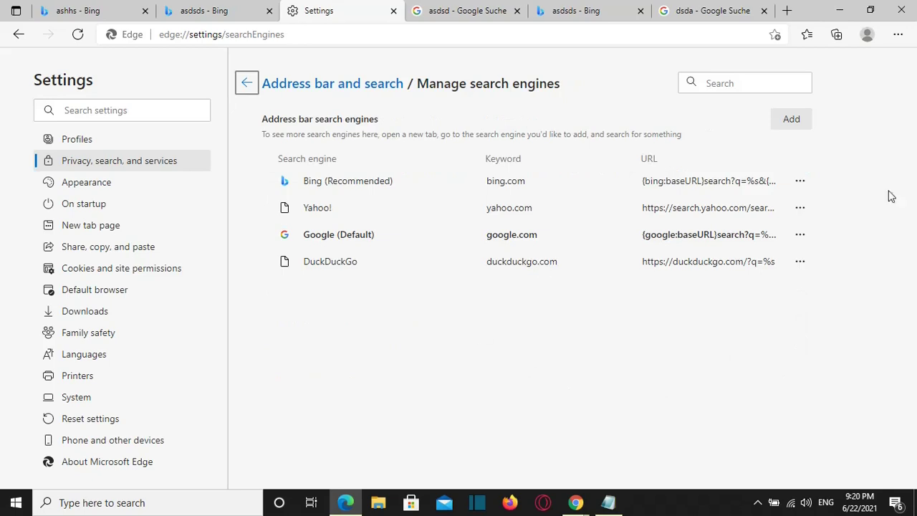